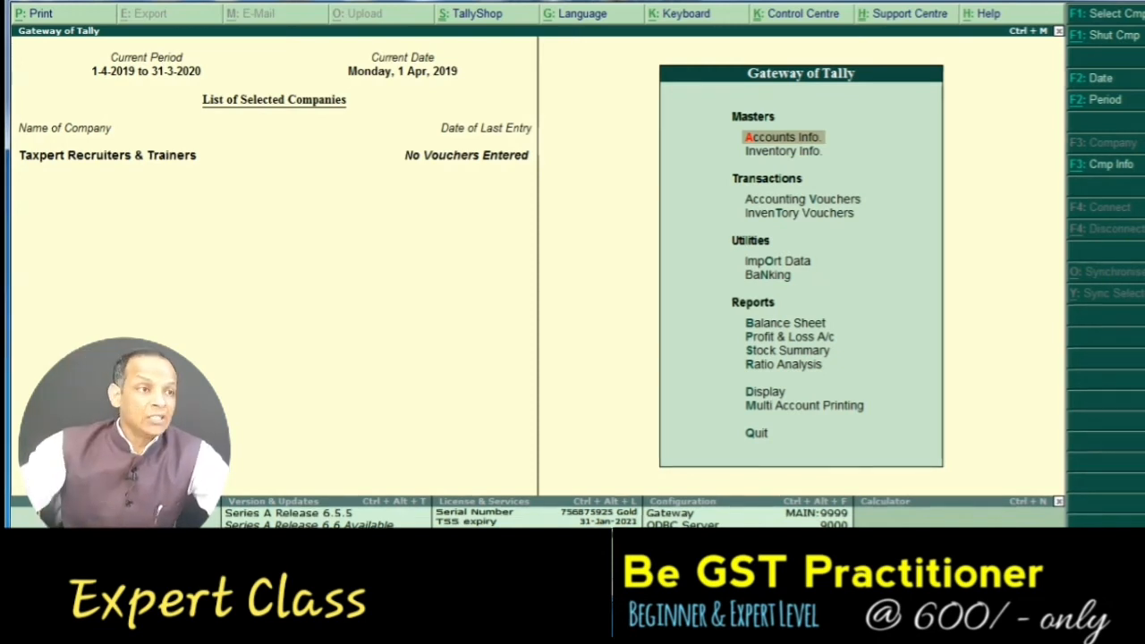
Step: Open the accounting voucher creation screen to view it, and return to the Gateway without entering a voucher
key(Down)
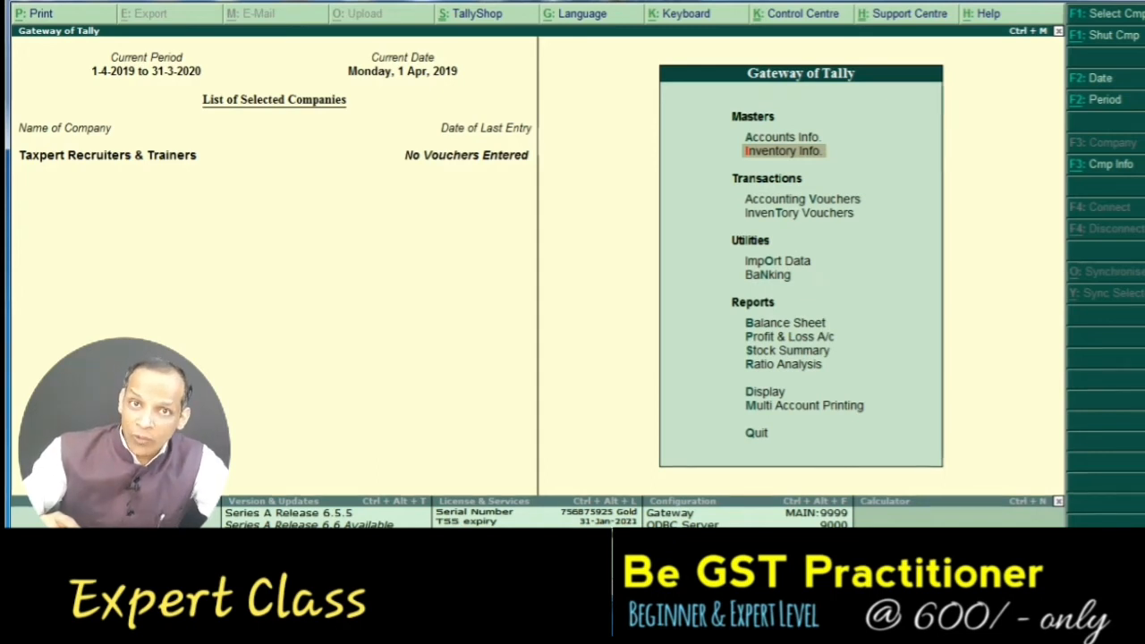
key(Down)
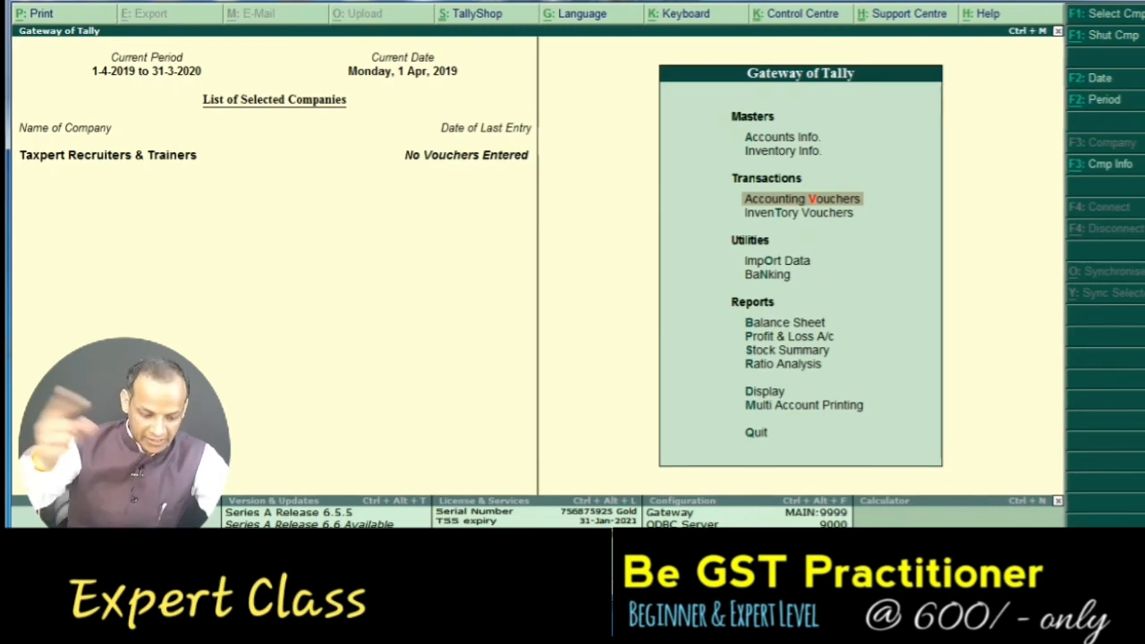
key(Return)
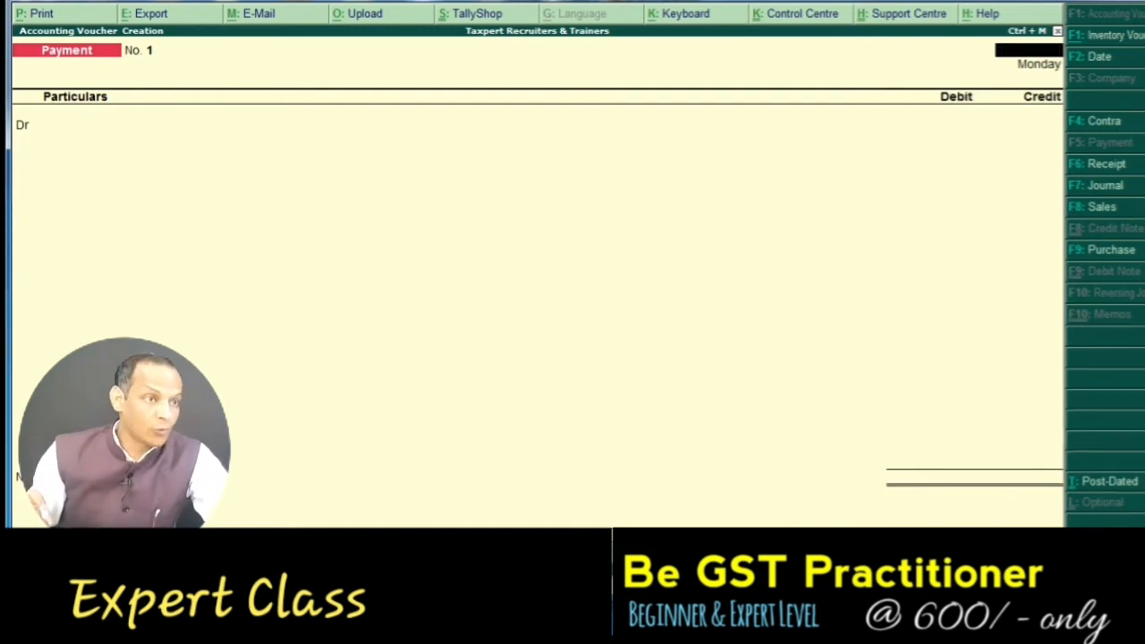
key(Escape)
key(y)
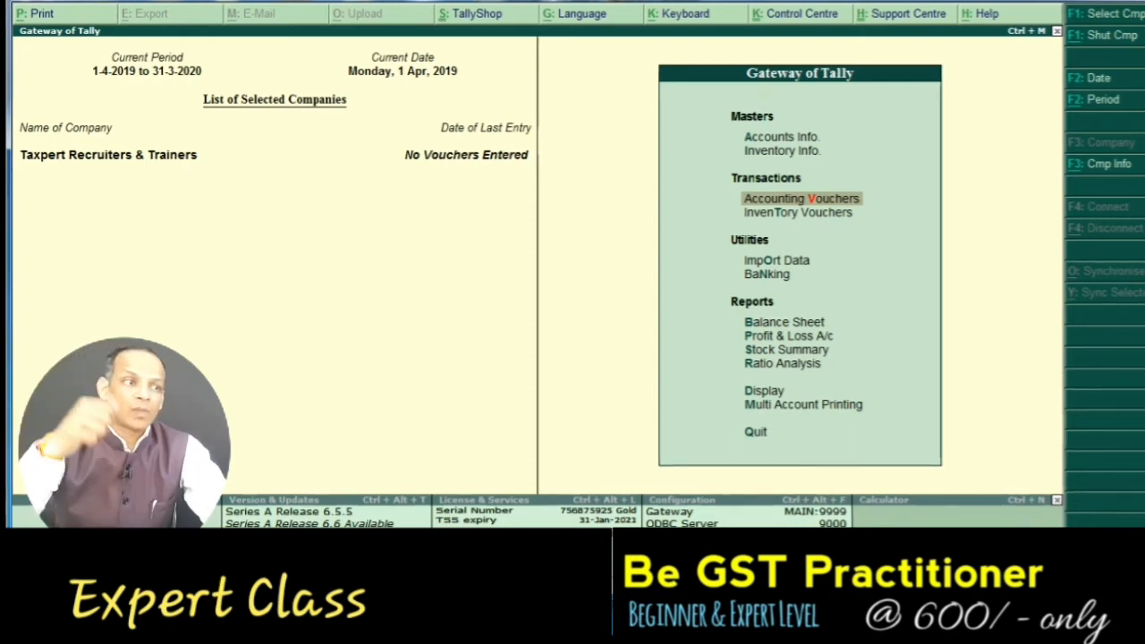
Step: Review the remaining Gateway of Tally options, from Inventory Vouchers through Utilities and Reports to Multi Account Printing
key(Down)
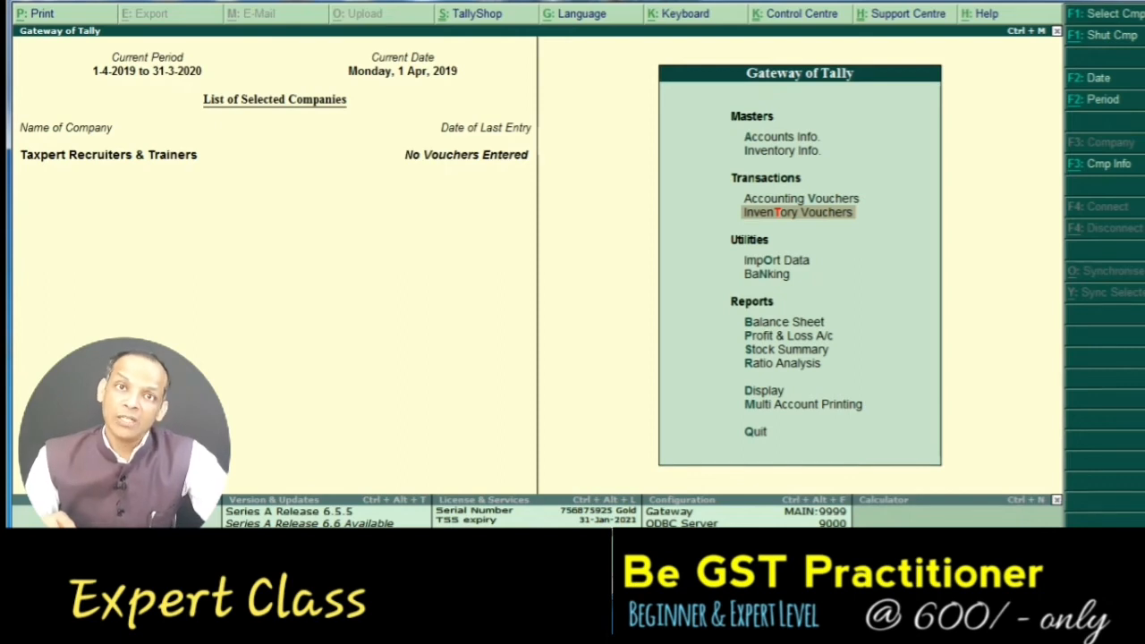
key(Down)
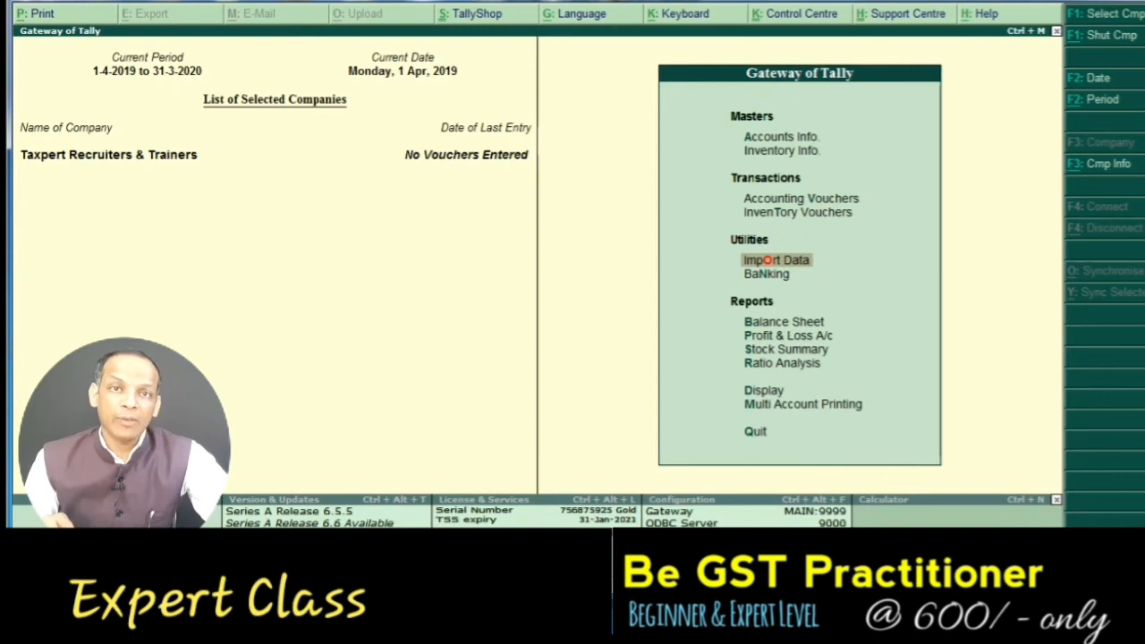
key(Down)
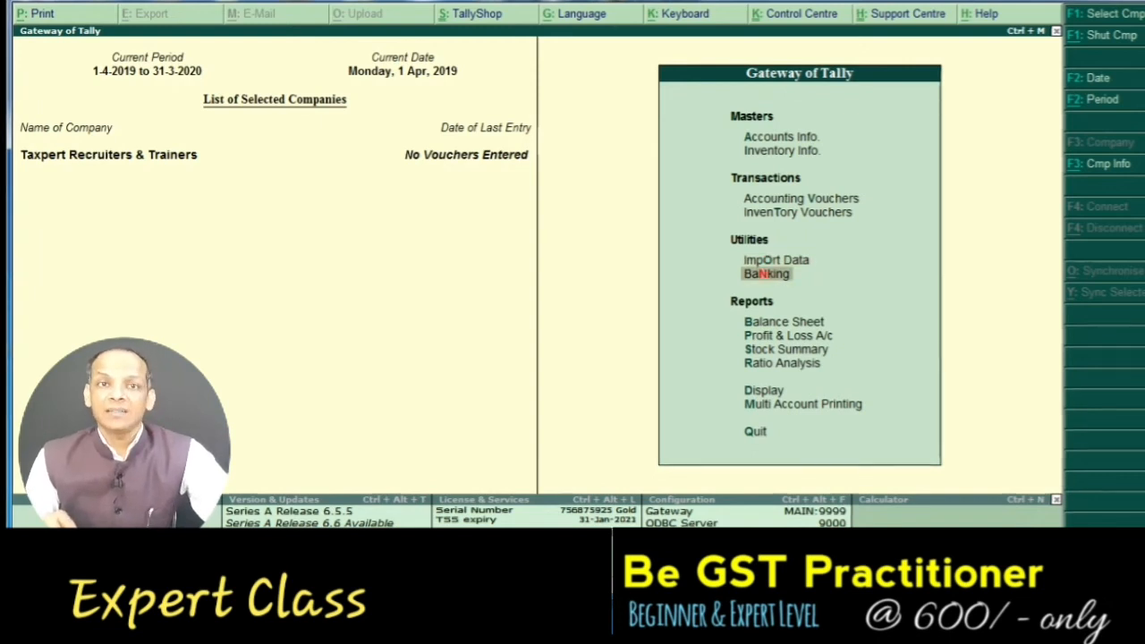
key(Down)
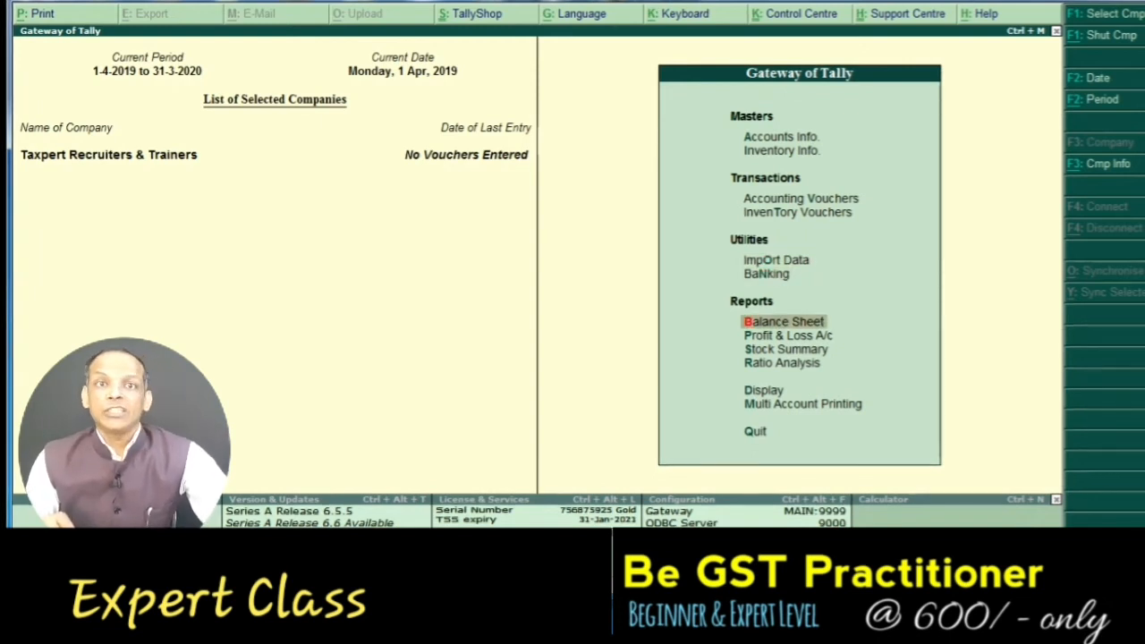
key(Down)
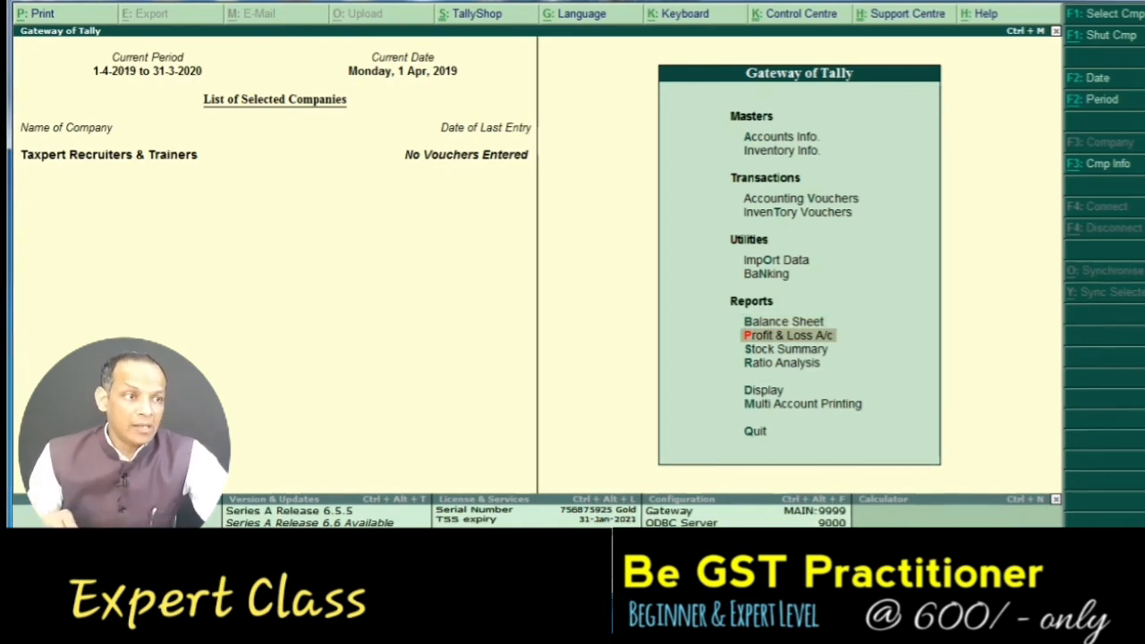
key(Down)
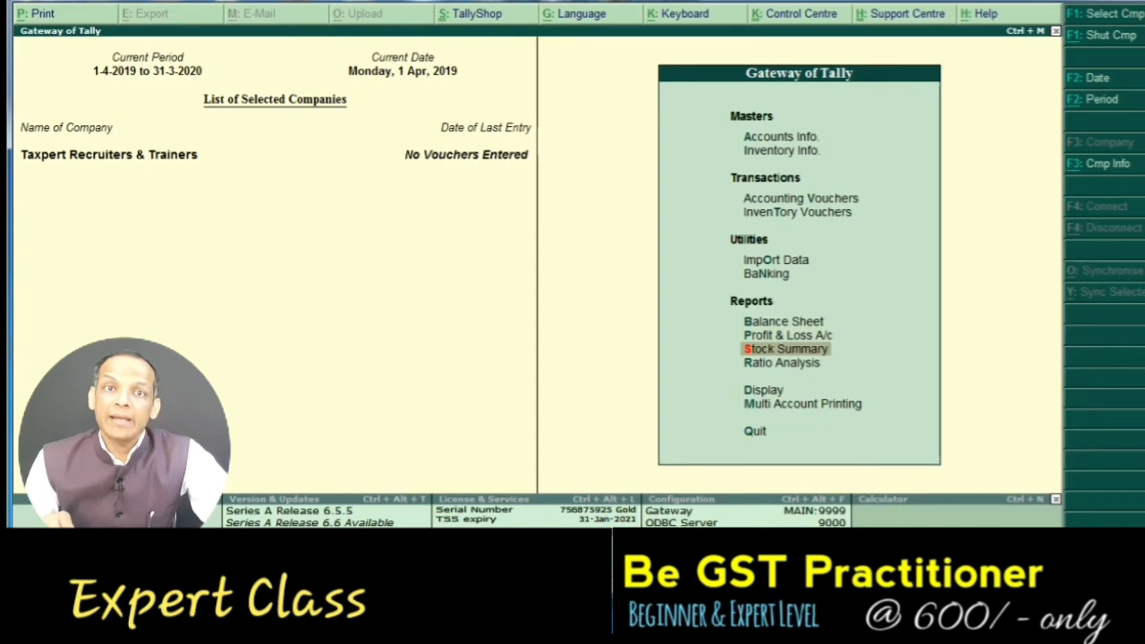
key(Down)
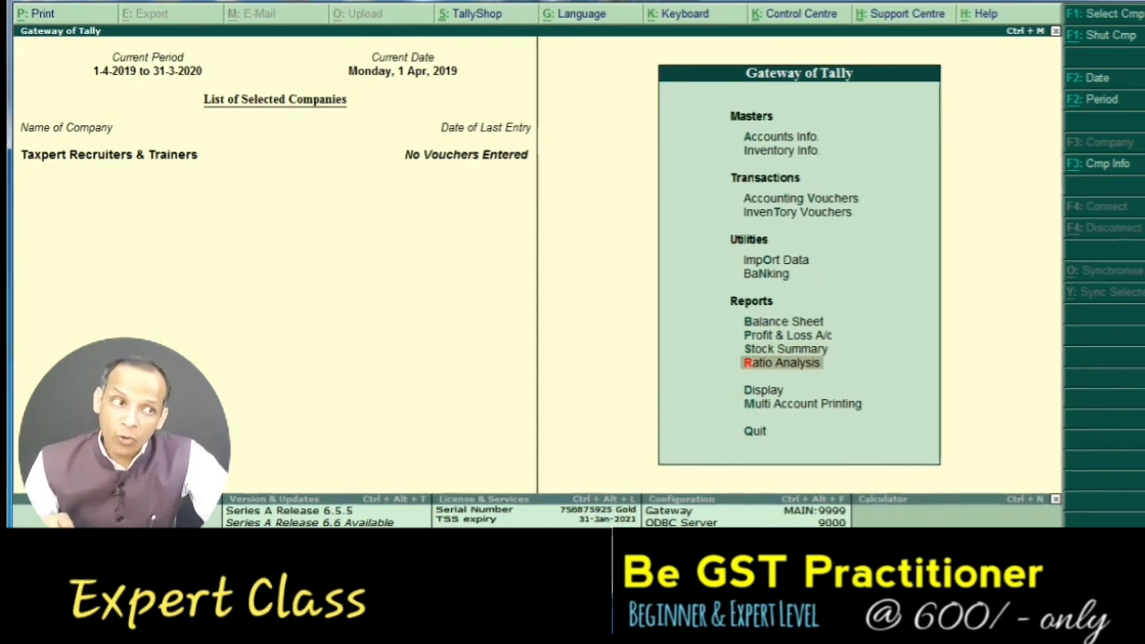
key(Down)
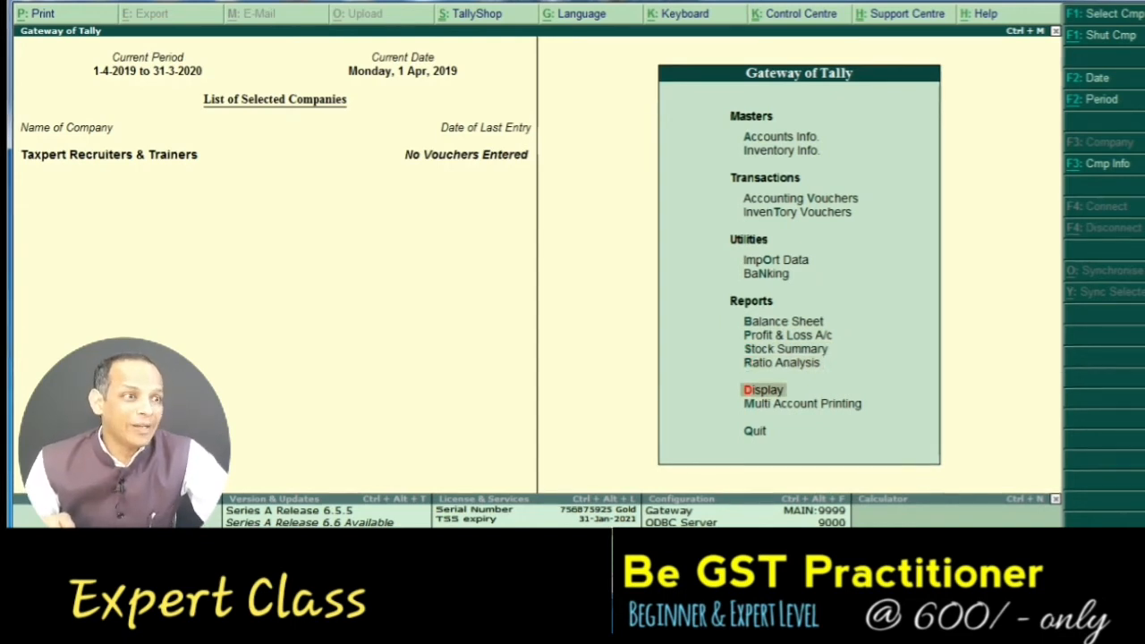
key(Down)
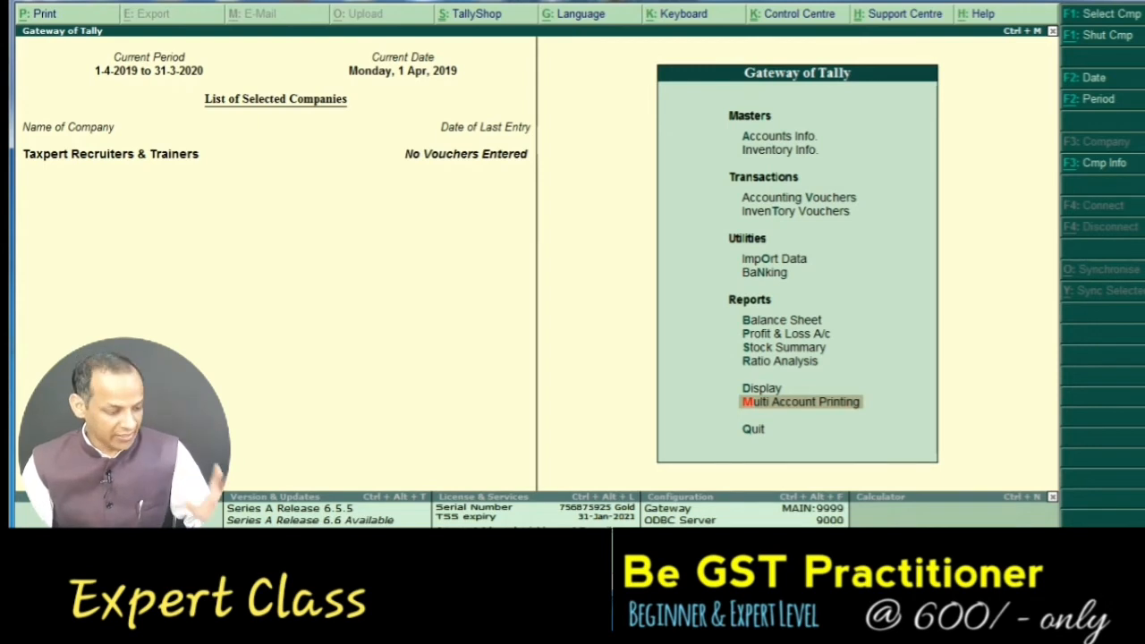
Step: View the list of available companies, and shut the company Taxpert Recruiters & Trainers
key(F1)
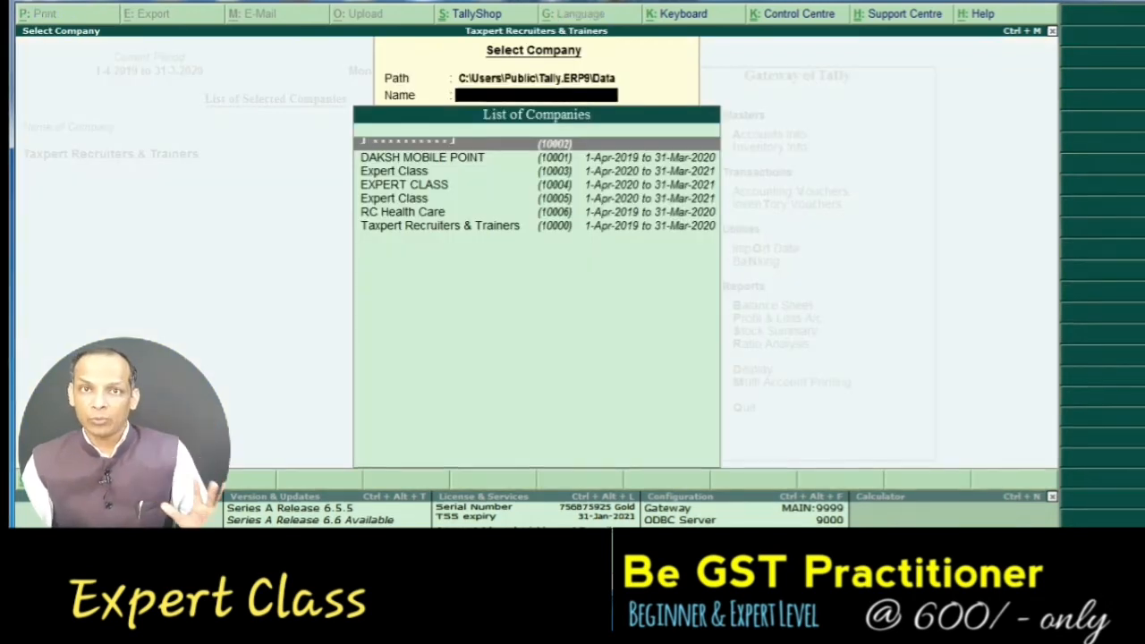
key(Escape)
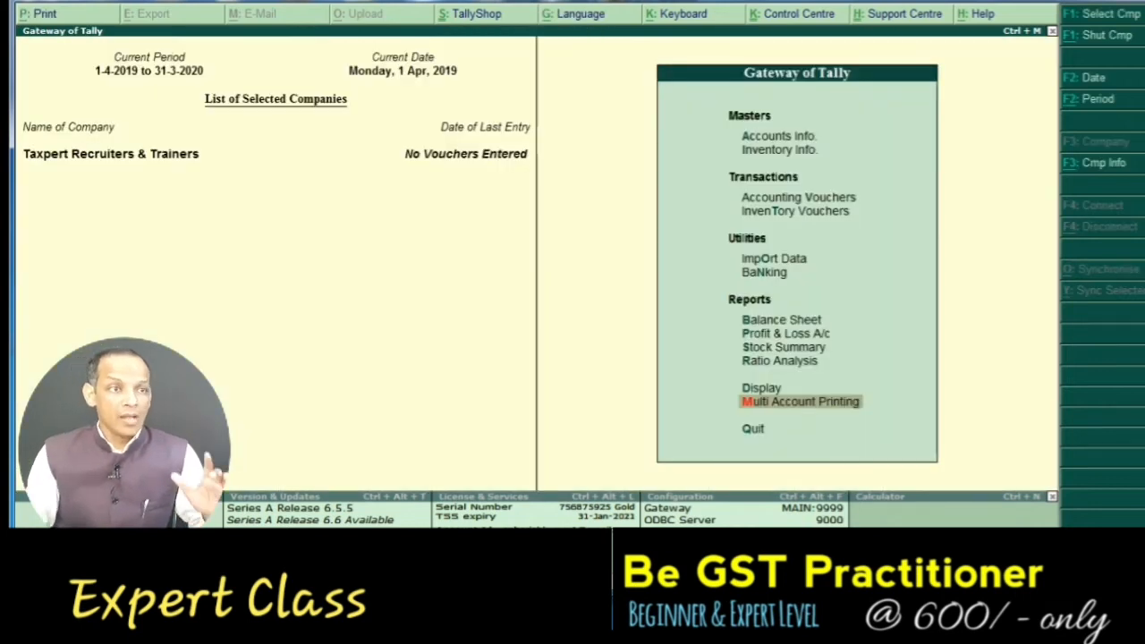
key(alt+F1)
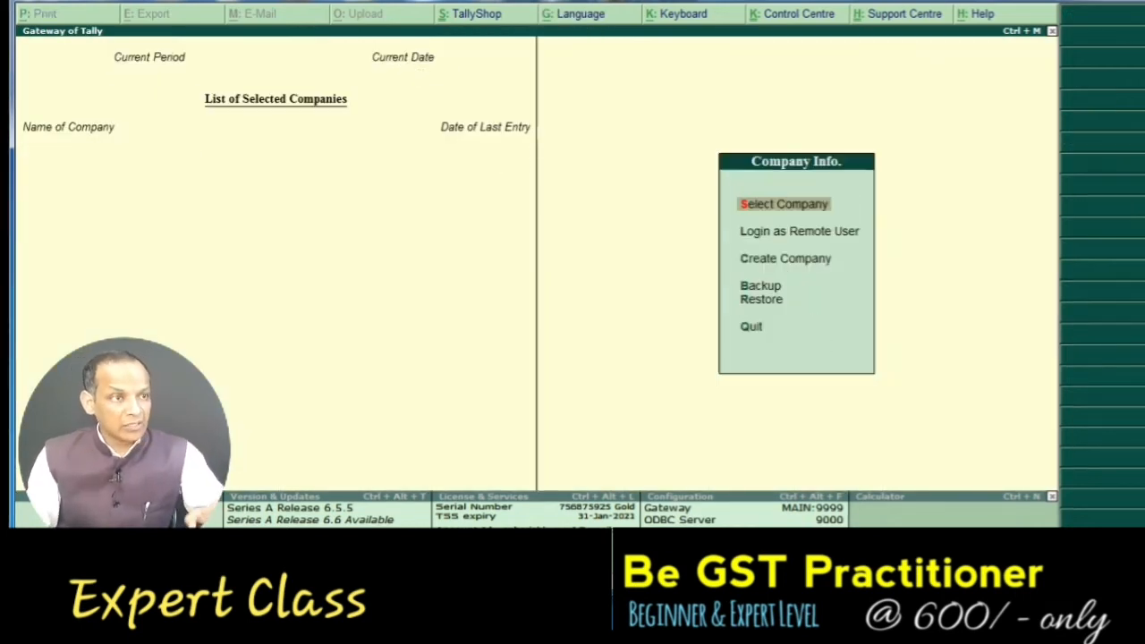
Step: Review the Company Info options for remote login, creating a company, backup and restore
key(Down)
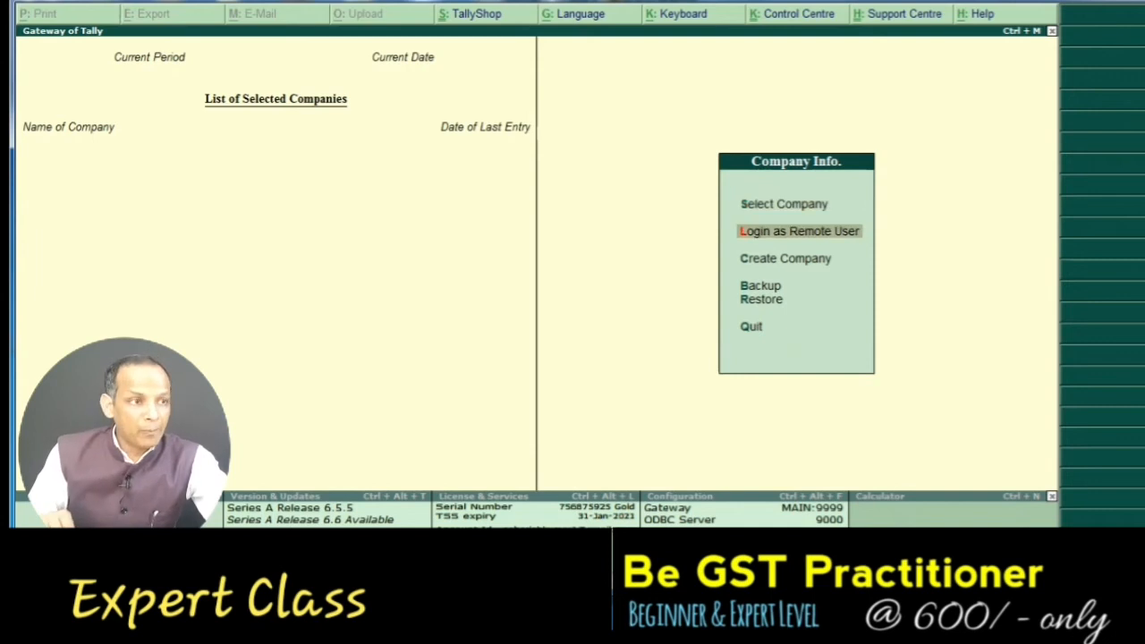
key(Down)
key(Down)
key(Down)
key(Down)
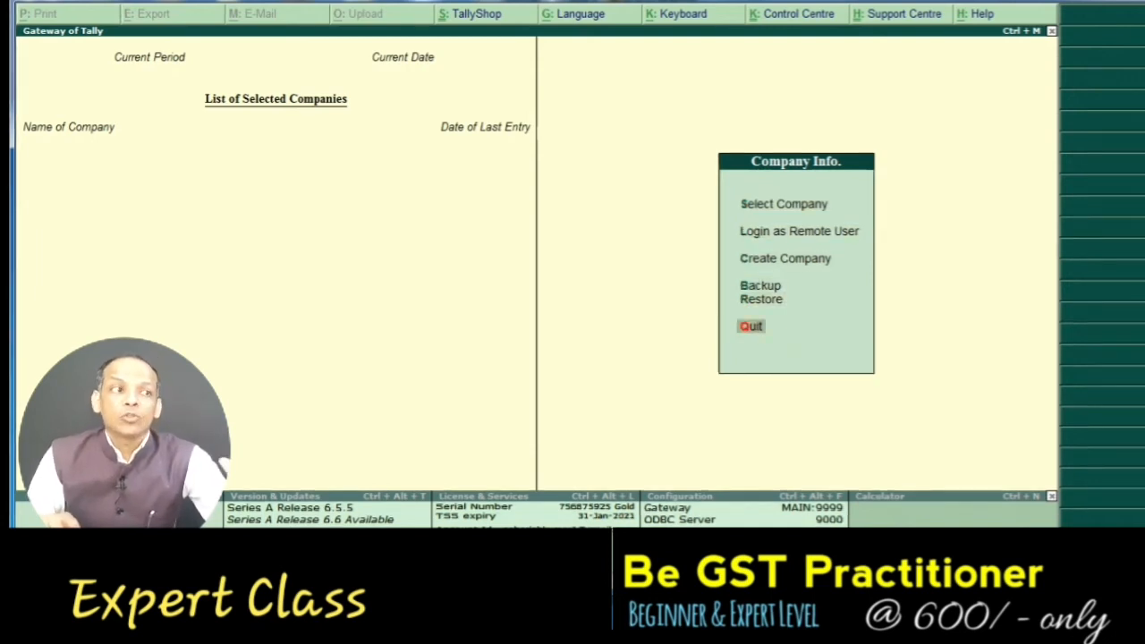
key(Down)
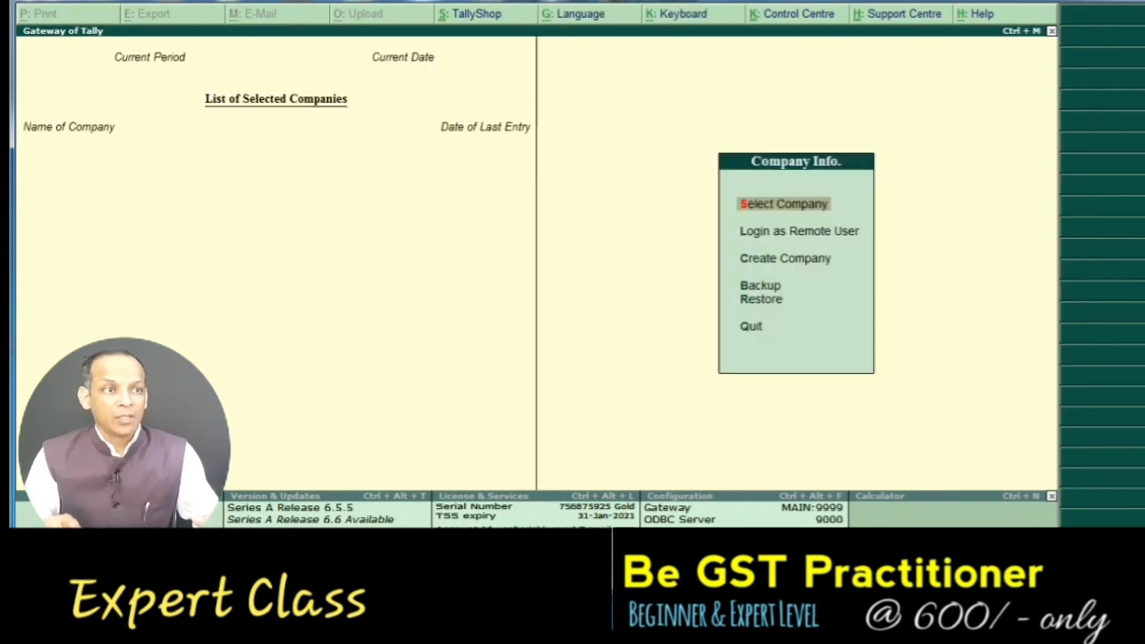
Step: Load the company RC Health Care from the list of companies
key(Return)
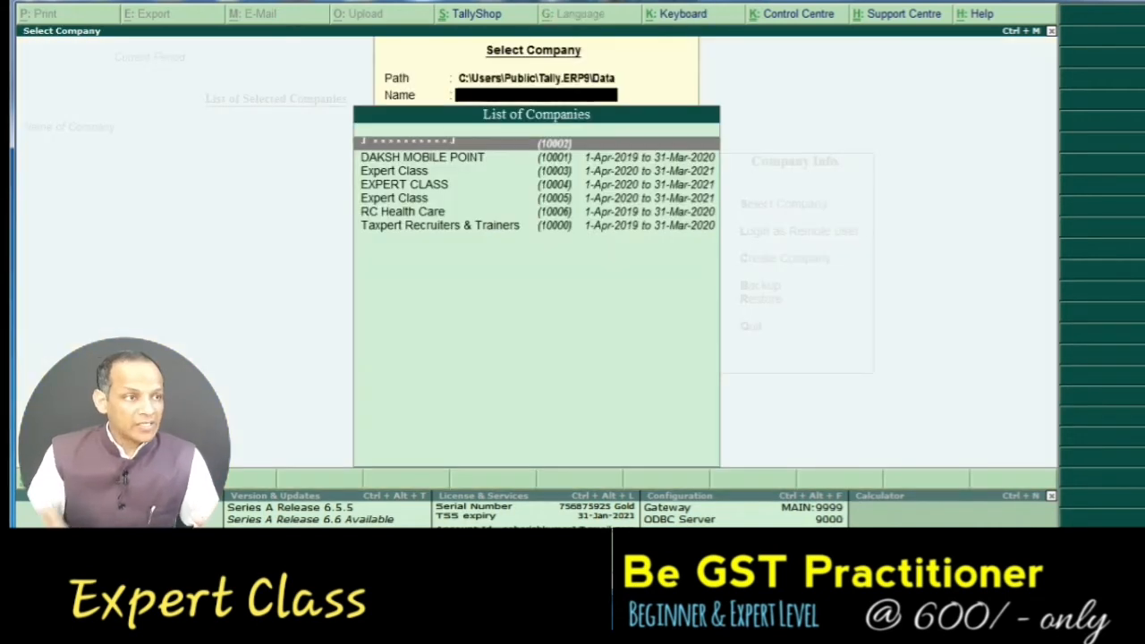
key(Down)
key(Down)
key(Down)
key(Down)
key(Down)
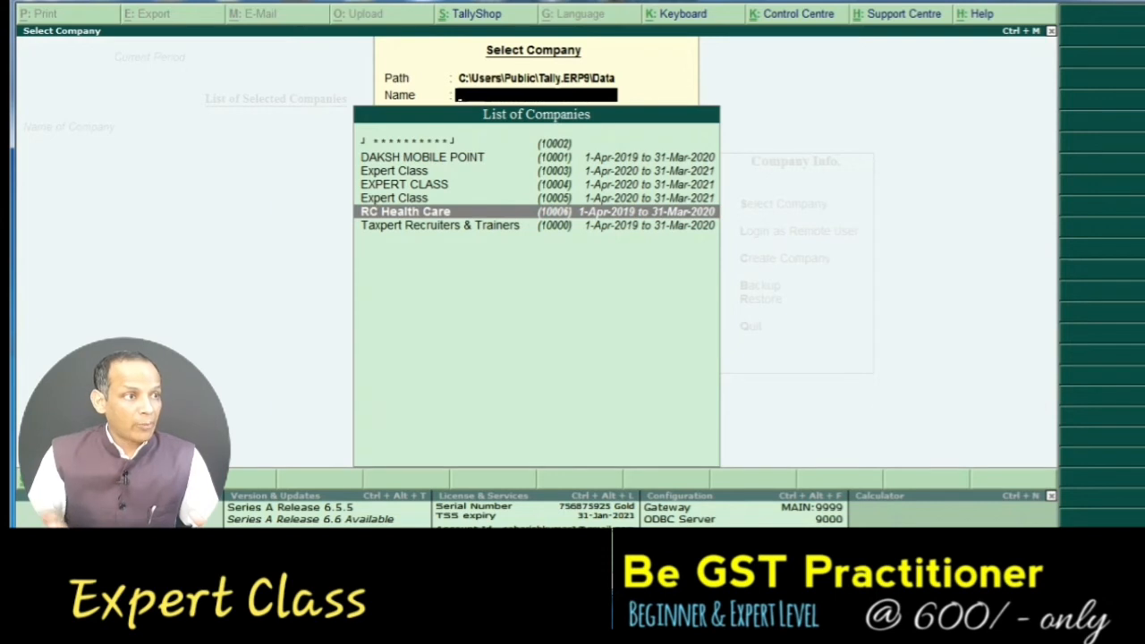
key(Return)
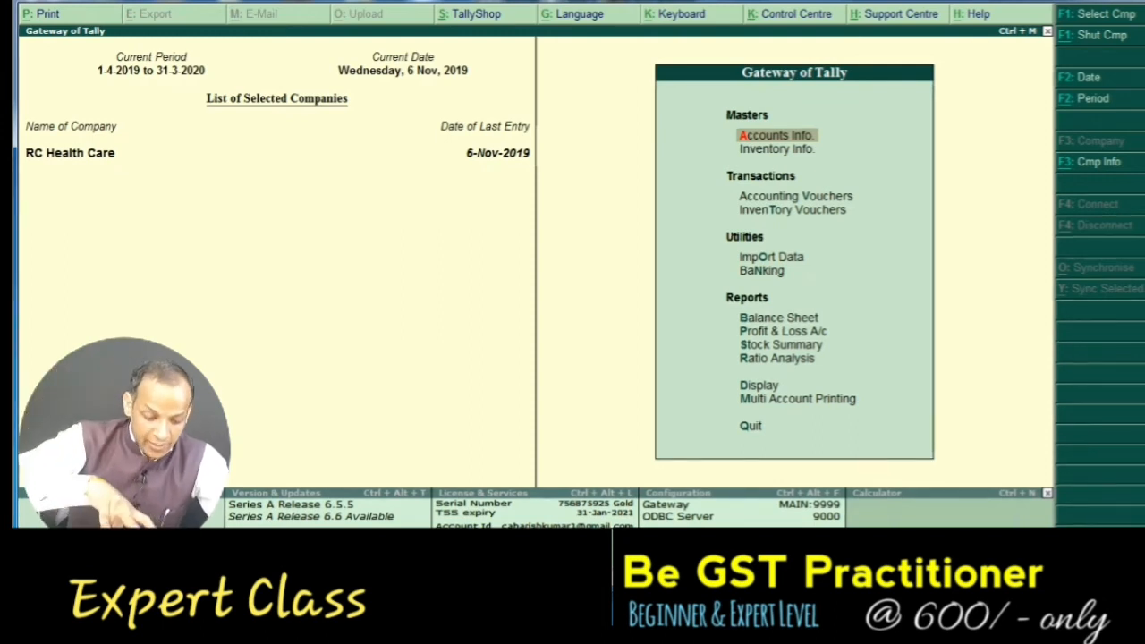
Step: View the keyboard language configuration and accept English as the keyboard language
key(ctrl+n)
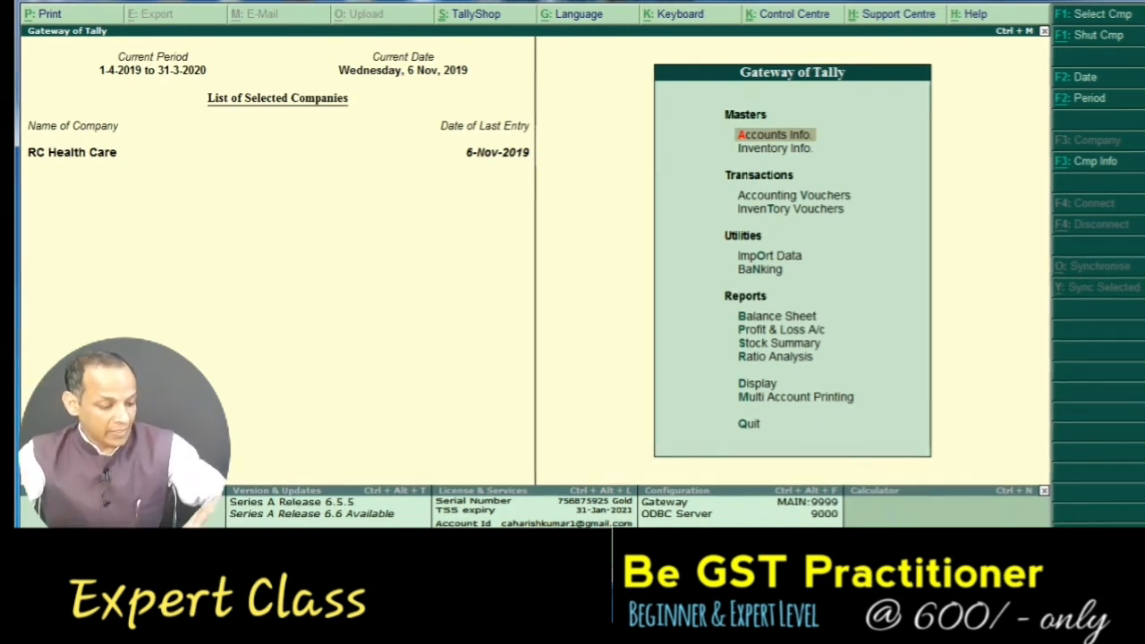
key(alt+k)
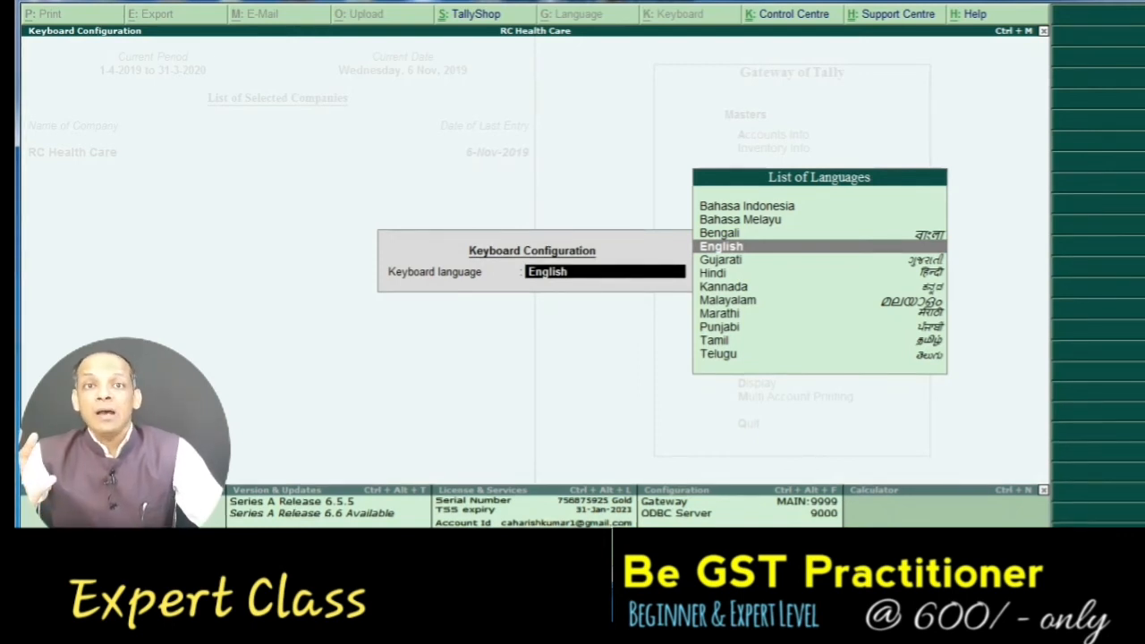
key(Return)
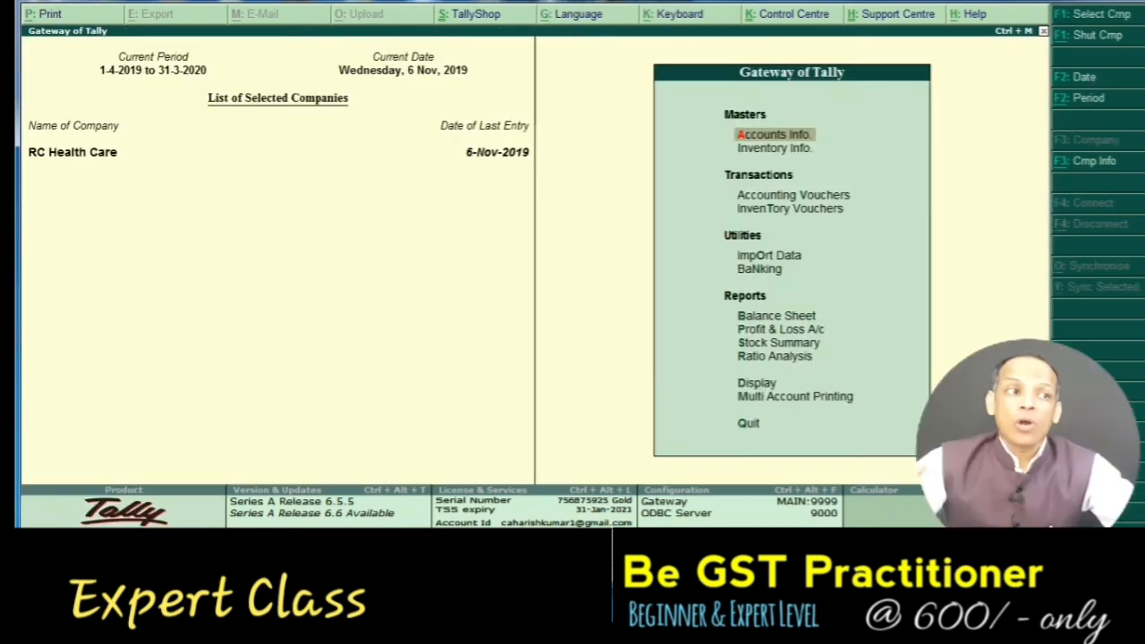